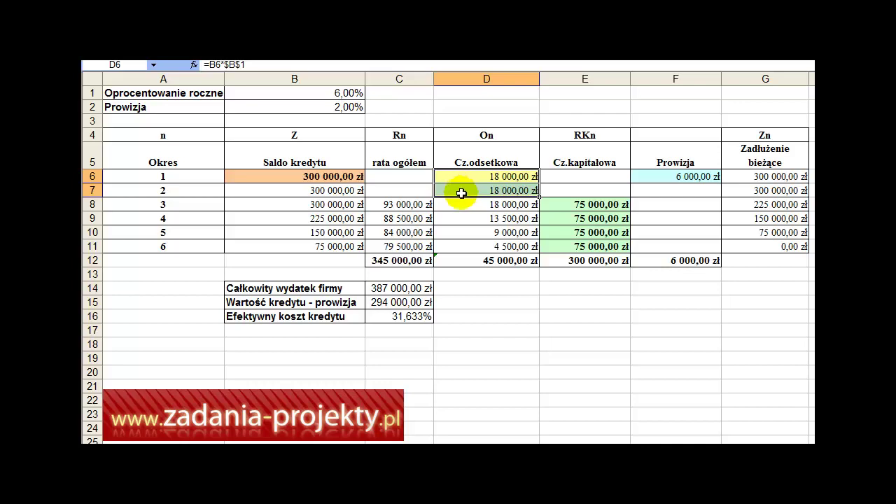
Review the commission amount in F6 and the annual interest and commission rates in A1:B2.
{"action": "left_click", "coordinate": [672, 180]}
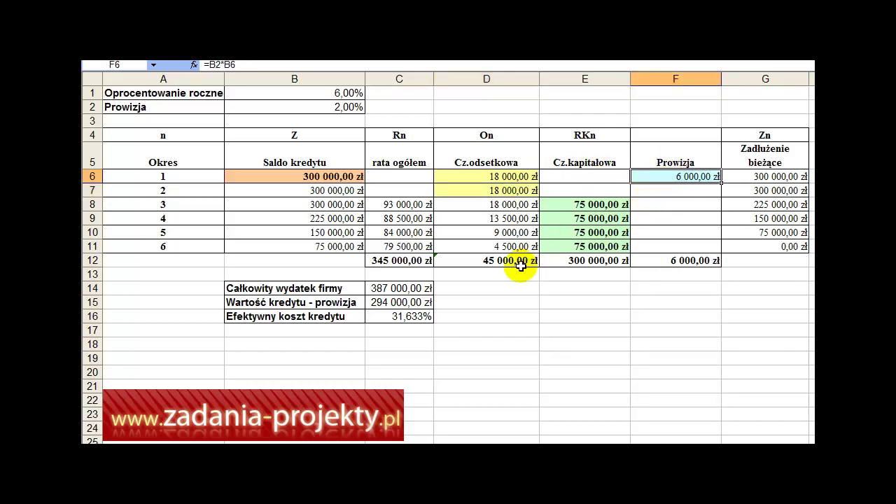
{"action": "left_click", "coordinate": [342, 248]}
{"action": "left_click_drag", "start_coordinate": [160, 96], "coordinate": [230, 94]}
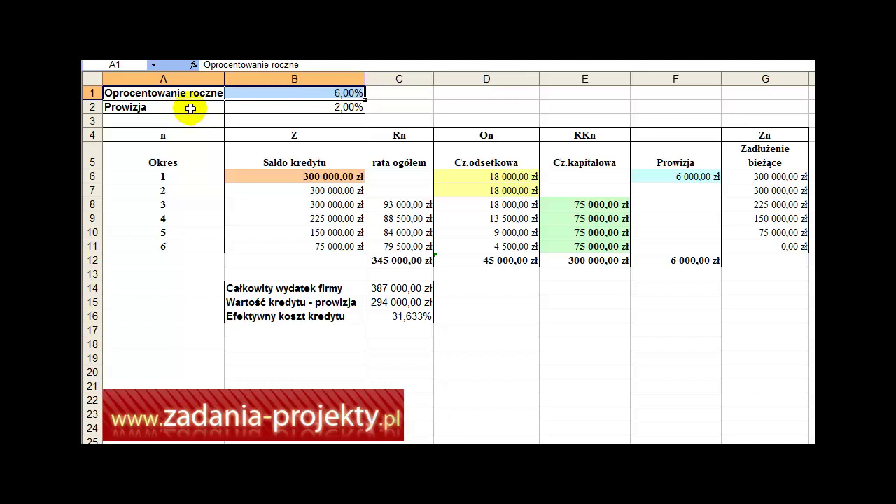
{"action": "left_click_drag", "start_coordinate": [191, 108], "coordinate": [236, 108]}
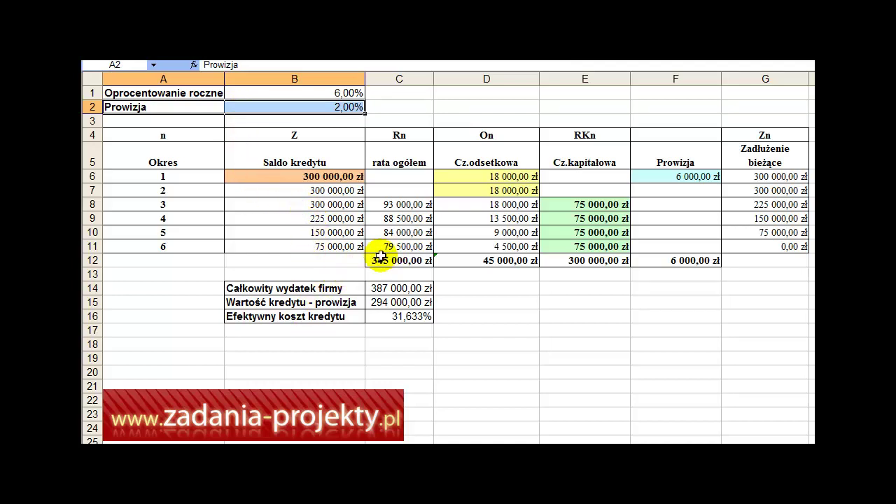
Check the period 1 loan balance in B6 and inspect the commission formula in F6.
{"action": "left_click", "coordinate": [178, 172]}
{"action": "left_click", "coordinate": [325, 177]}
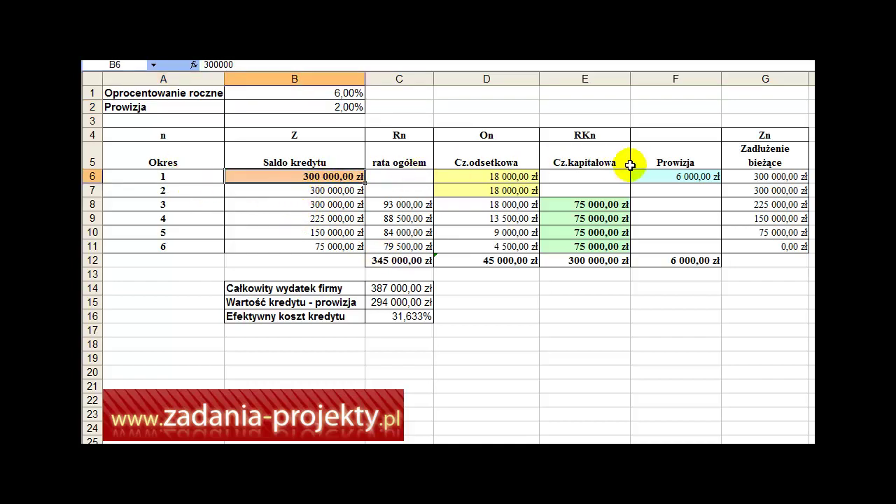
{"action": "left_click", "coordinate": [677, 180]}
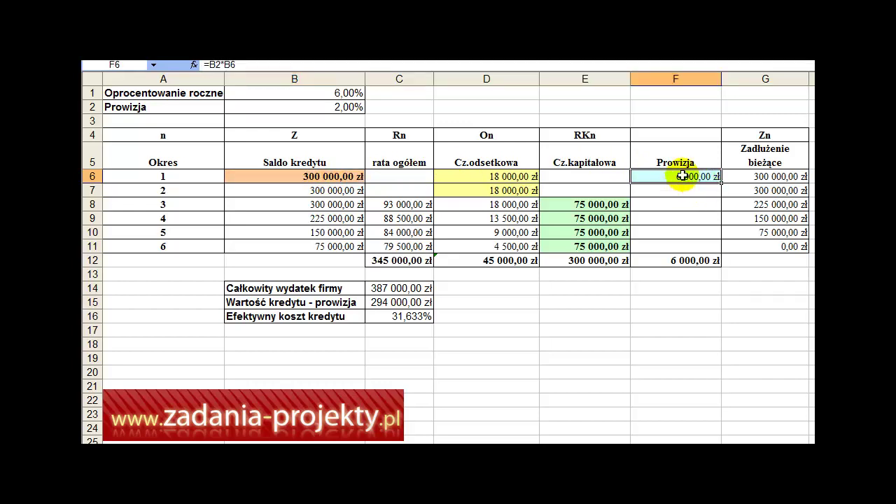
{"action": "double_click", "coordinate": [680, 177]}
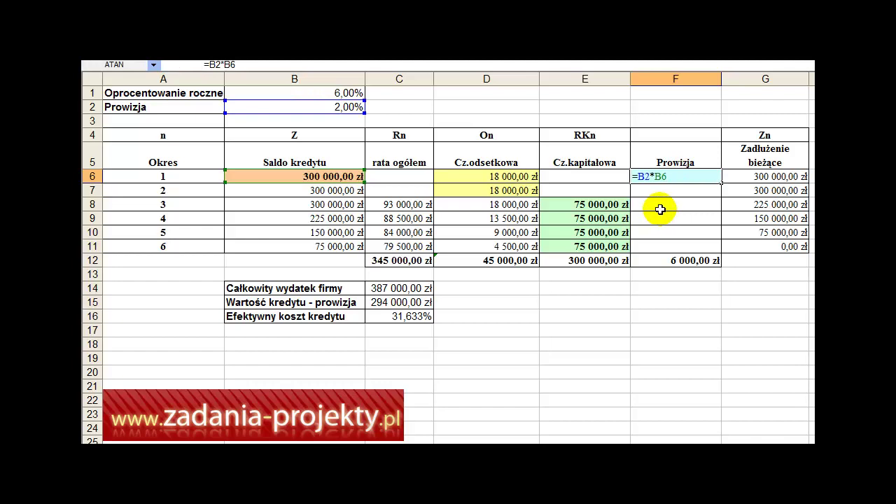
{"action": "key", "text": "Escape"}
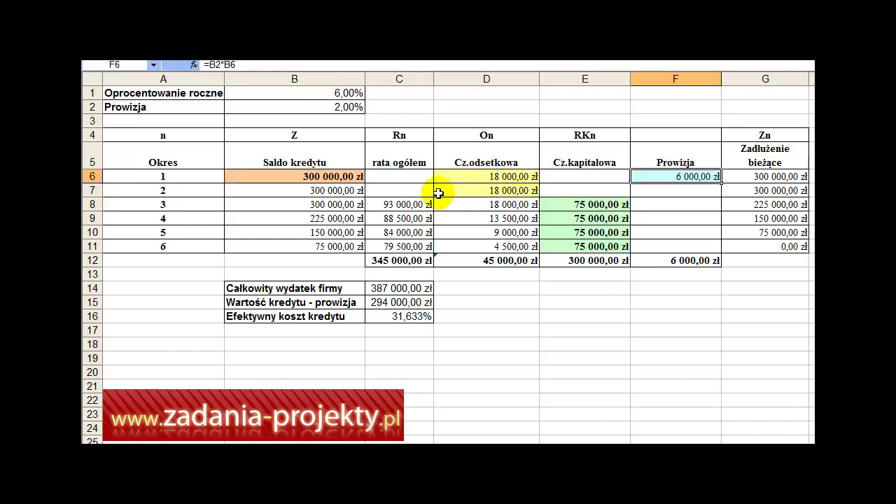
Check the loan value less commission in C15 and inspect the interest part for periods 1 and 2, including the D6 formula.
{"action": "left_click", "coordinate": [375, 303]}
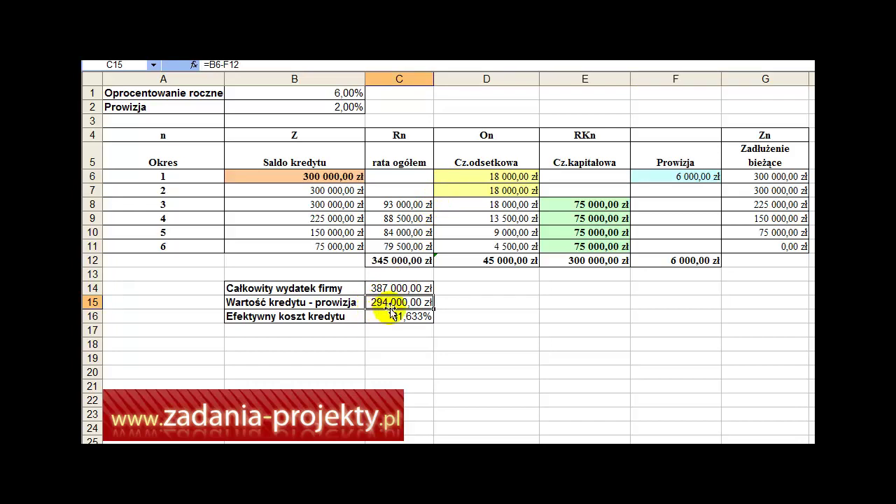
{"action": "left_click", "coordinate": [509, 176]}
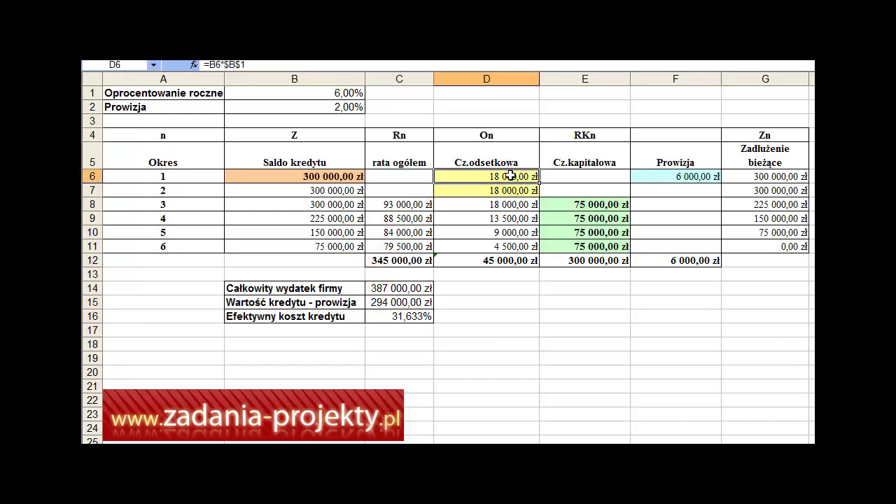
{"action": "left_click_drag", "start_coordinate": [510, 175], "coordinate": [512, 191]}
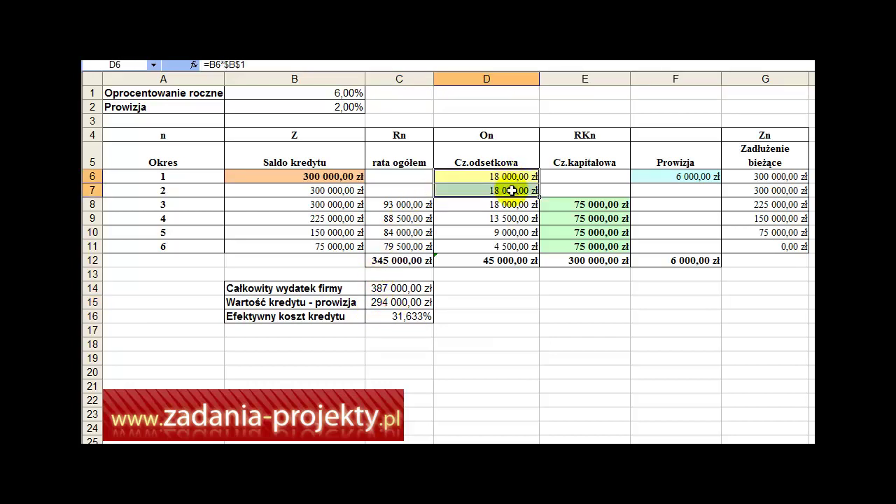
{"action": "left_click", "coordinate": [578, 160]}
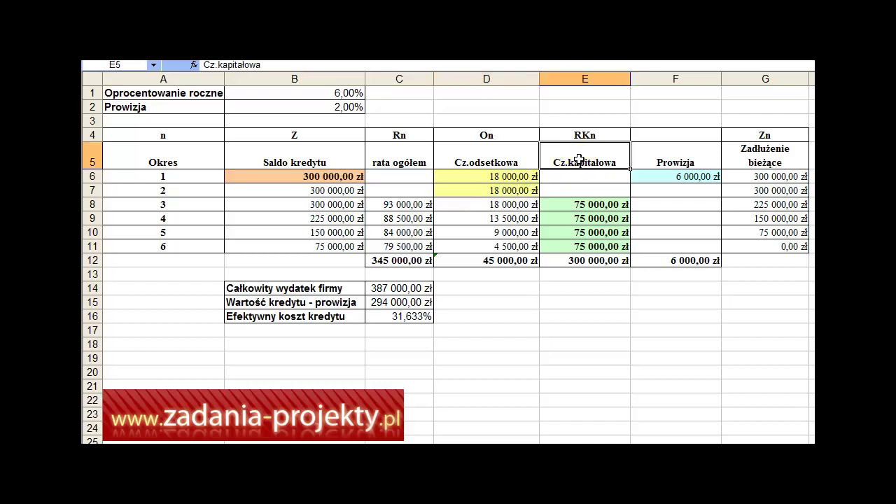
{"action": "left_click", "coordinate": [500, 189]}
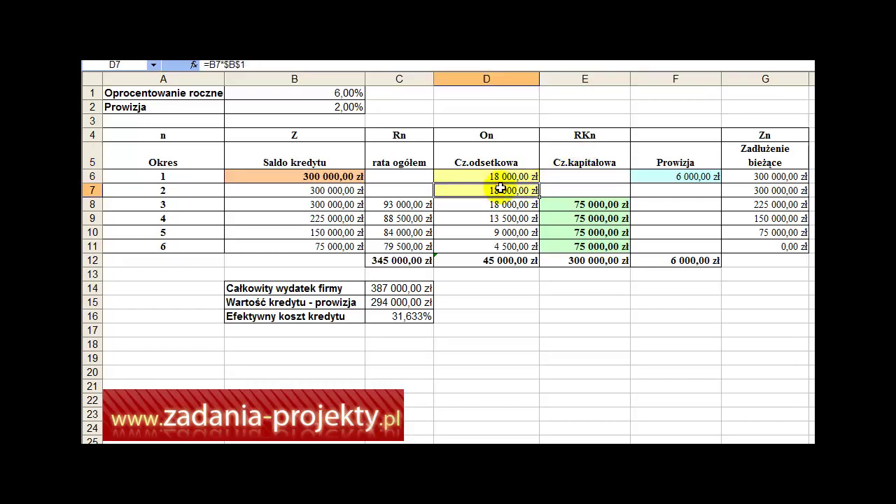
{"action": "left_click_drag", "start_coordinate": [499, 189], "coordinate": [503, 178]}
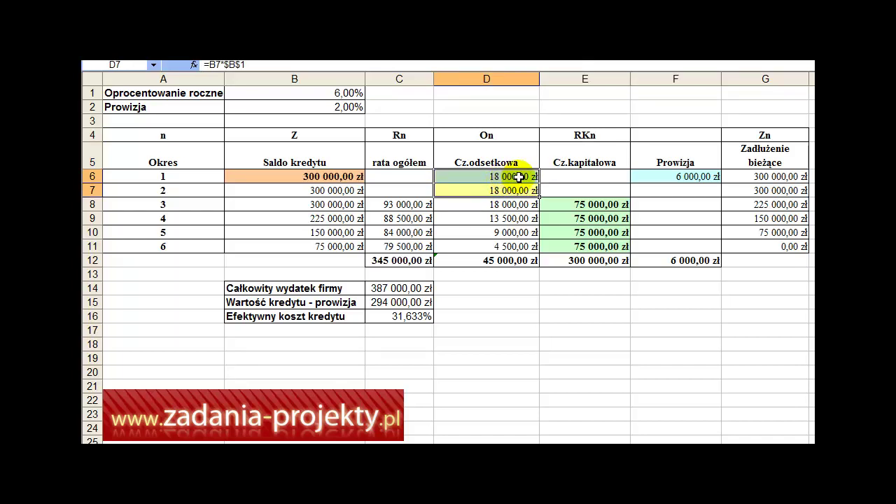
{"action": "double_click", "coordinate": [519, 177]}
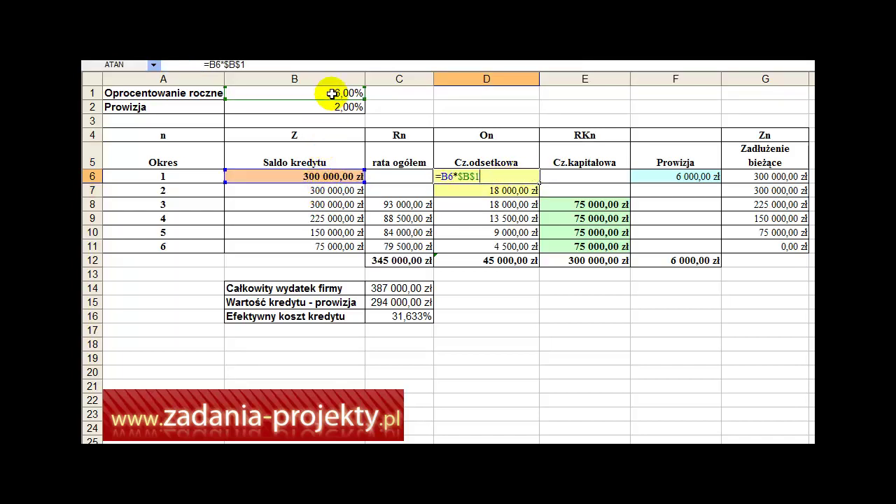
{"action": "key", "text": "ctrl+Return"}
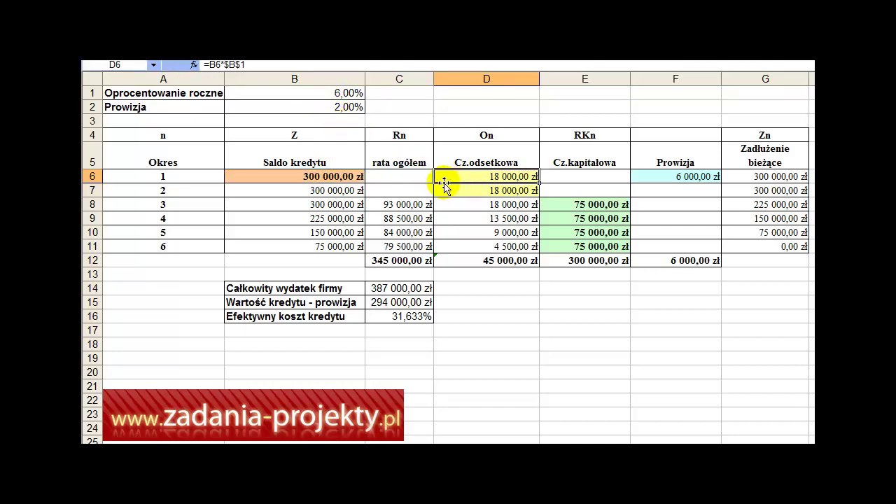
Compare the loan balance with the current debt for periods 1 and 2 in columns B and G.
{"action": "left_click", "coordinate": [305, 177]}
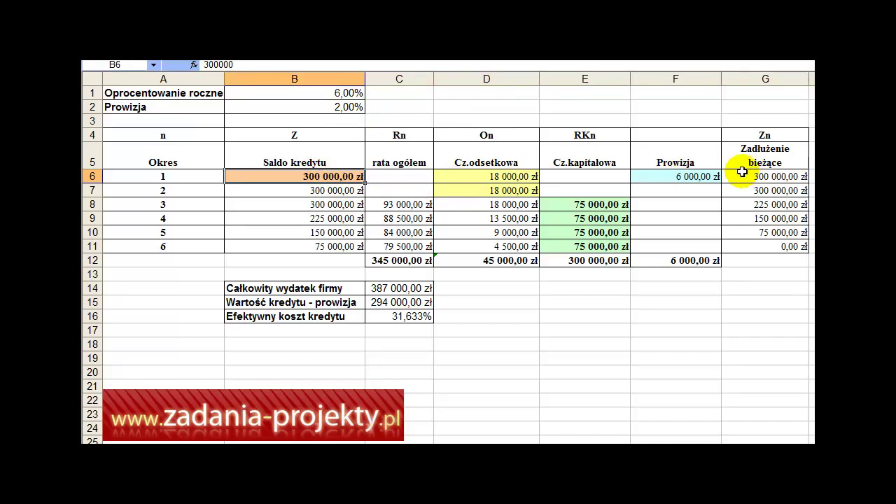
{"action": "left_click", "coordinate": [595, 175]}
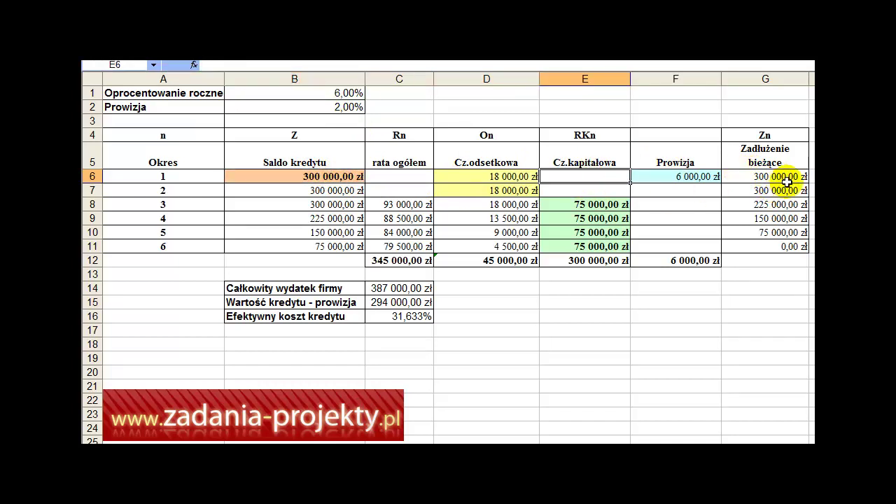
{"action": "left_click", "coordinate": [787, 175]}
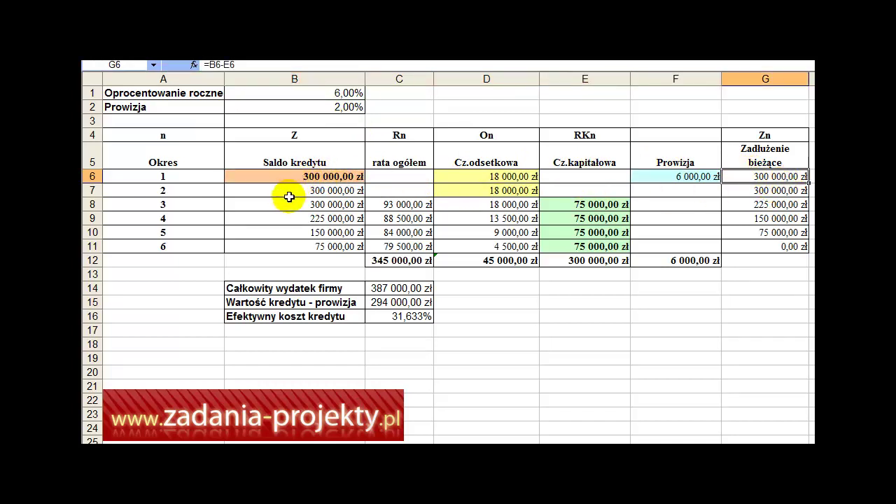
{"action": "left_click", "coordinate": [319, 192]}
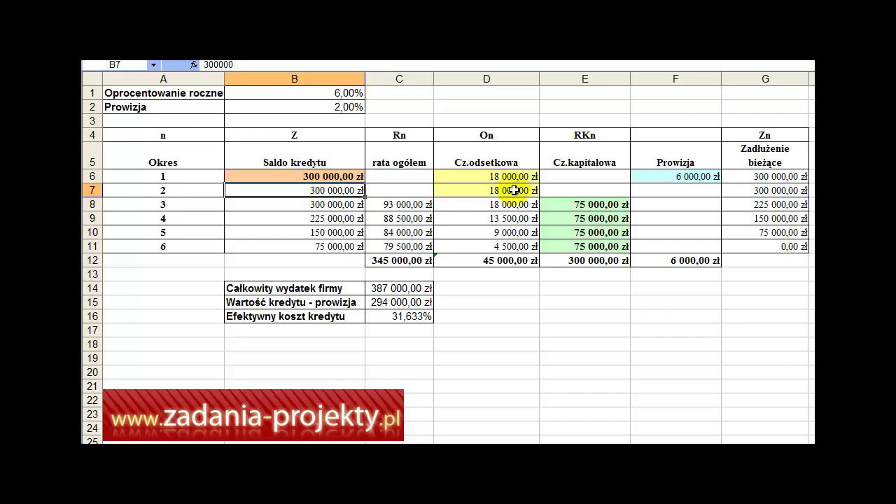
{"action": "left_click", "coordinate": [767, 195]}
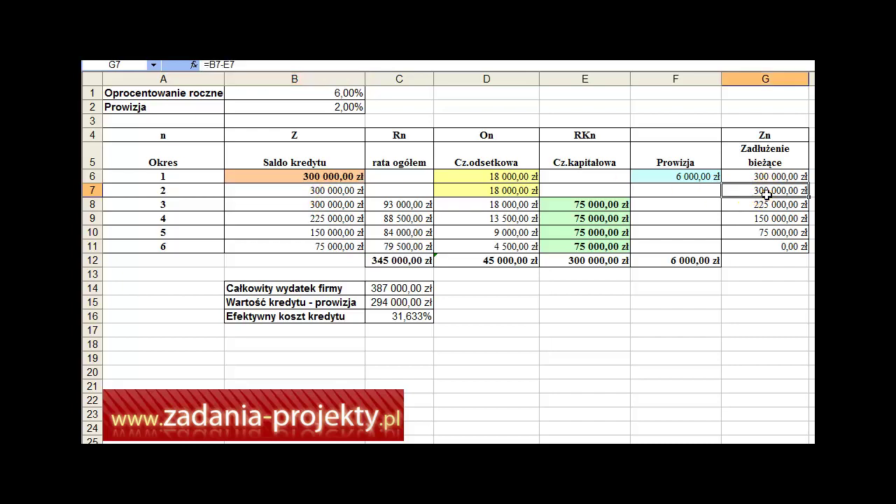
Examine the opening balance, interest parts and capital parts for periods 3 to 6 in rows 8 to 11.
{"action": "left_click", "coordinate": [285, 205]}
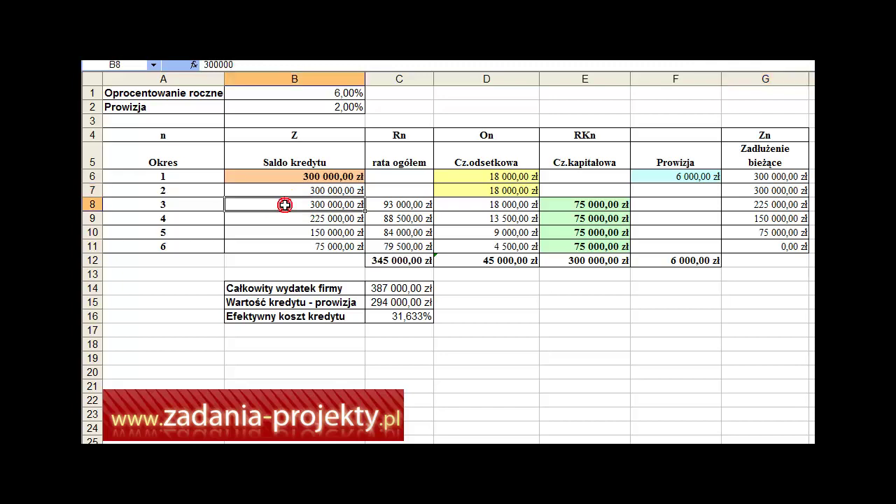
{"action": "left_click", "coordinate": [185, 207]}
{"action": "left_click_drag", "start_coordinate": [185, 208], "coordinate": [180, 247]}
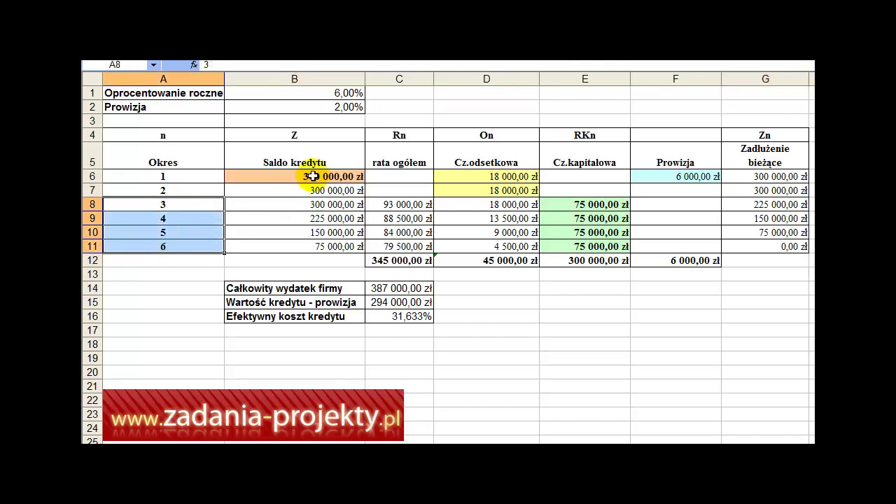
{"action": "left_click", "coordinate": [287, 200]}
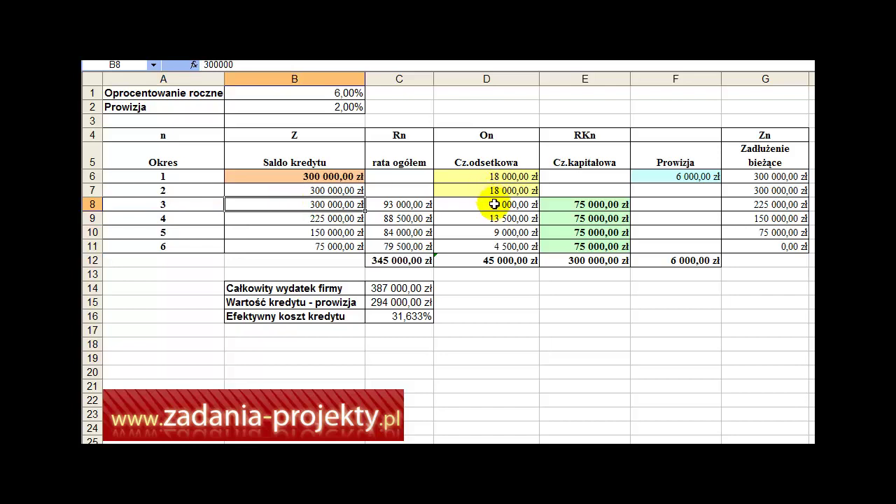
{"action": "left_click_drag", "start_coordinate": [495, 206], "coordinate": [490, 247]}
{"action": "left_click_drag", "start_coordinate": [580, 202], "coordinate": [566, 250]}
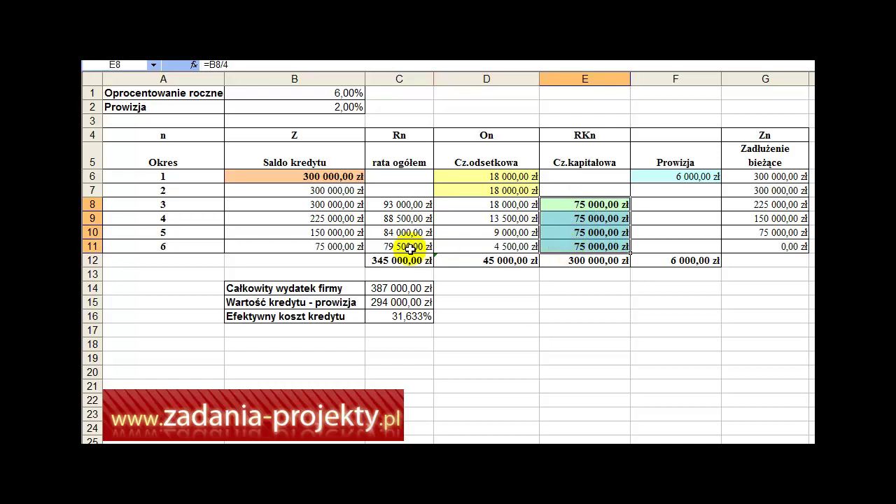
Review the total instalments in C8:C11 alongside the interest for periods 1 and 2 in D6:D7.
{"action": "left_click", "coordinate": [405, 203]}
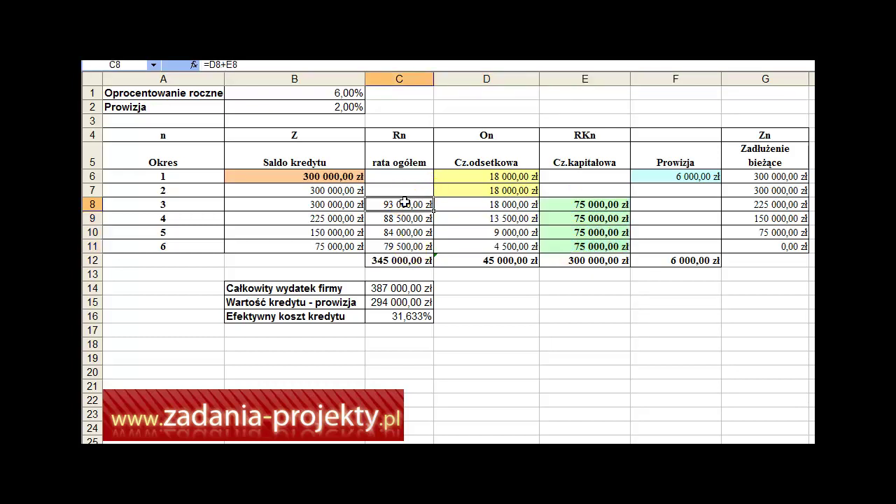
{"action": "left_click", "coordinate": [306, 201]}
{"action": "left_click_drag", "start_coordinate": [514, 176], "coordinate": [488, 193]}
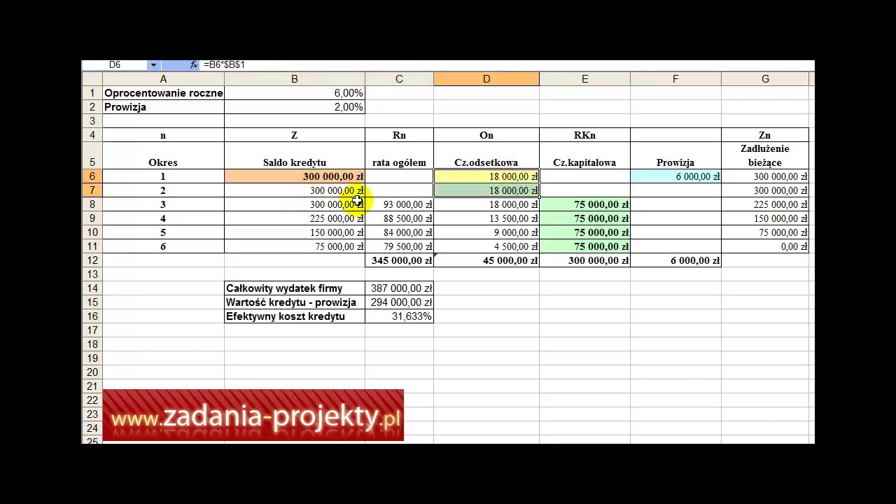
{"action": "left_click_drag", "start_coordinate": [382, 203], "coordinate": [382, 247]}
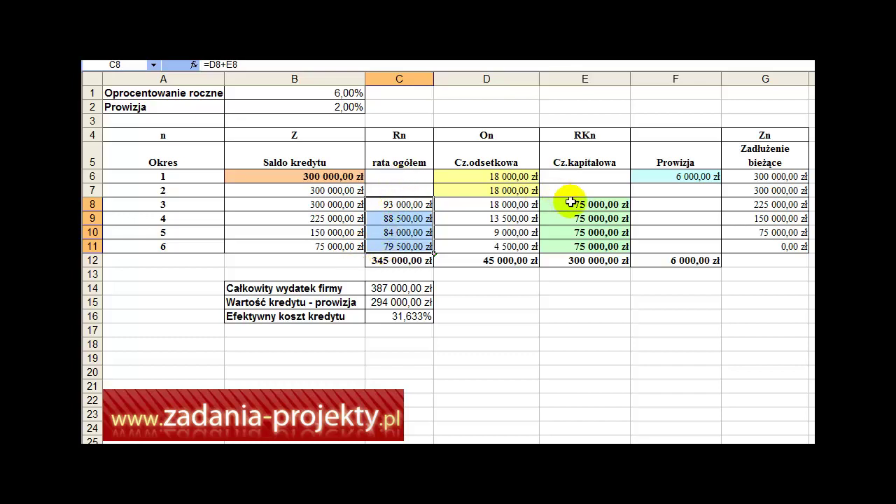
Inspect the capital instalment formula in E8 and the loan balances for periods 3 to 6 in B8:B11.
{"action": "left_click_drag", "start_coordinate": [570, 203], "coordinate": [566, 248]}
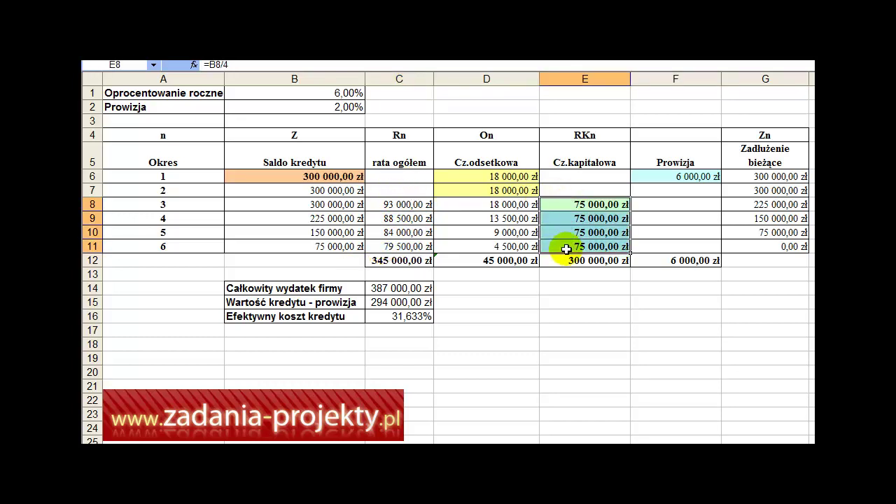
{"action": "left_click", "coordinate": [576, 205]}
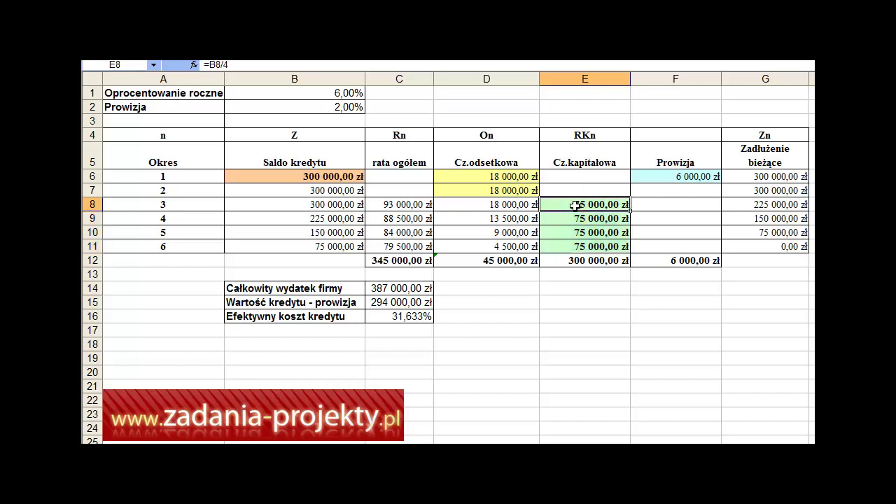
{"action": "double_click", "coordinate": [575, 204]}
{"action": "key", "text": "Escape"}
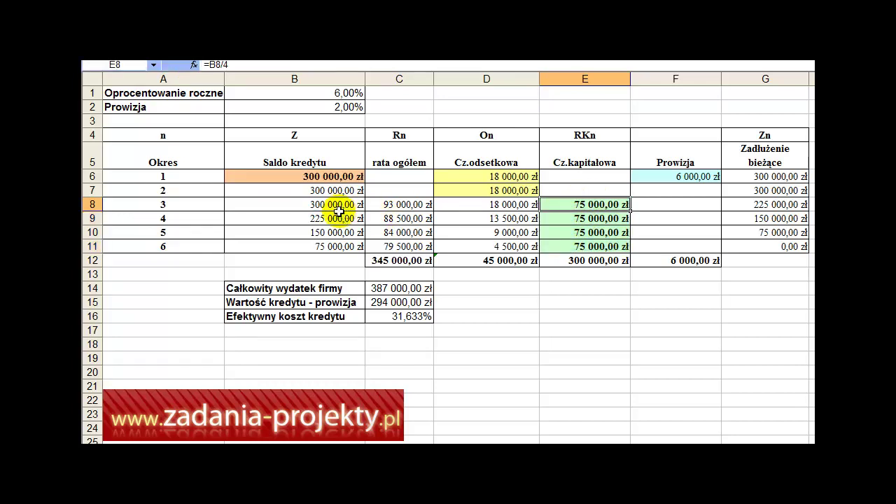
{"action": "left_click", "coordinate": [338, 203]}
{"action": "left_click_drag", "start_coordinate": [337, 203], "coordinate": [340, 251]}
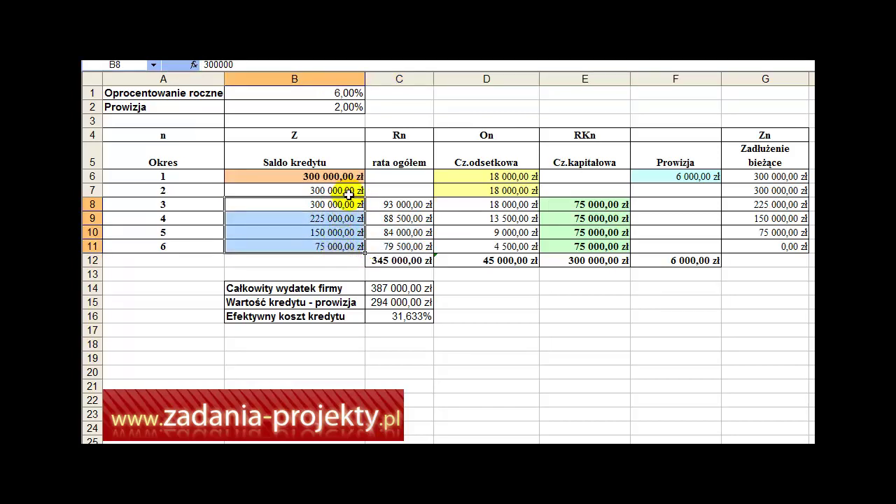
{"action": "left_click", "coordinate": [568, 203]}
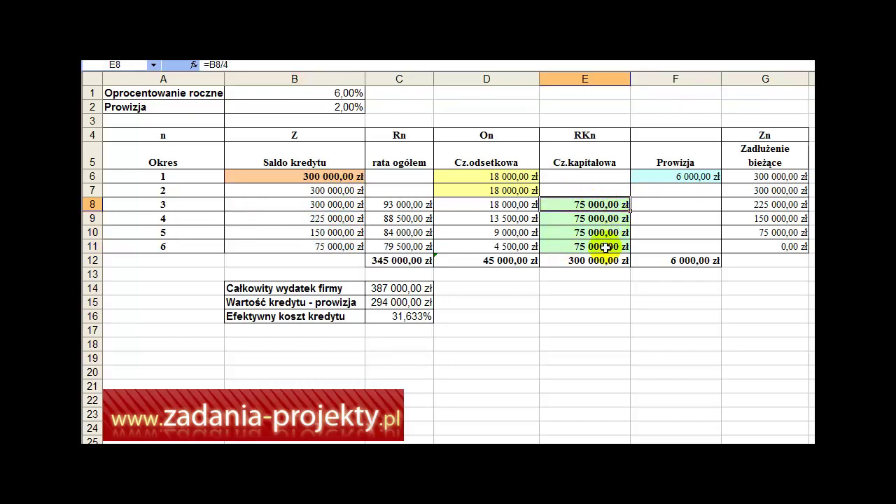
Inspect the interest formulas for periods 3 and 5 in D8 and D10, checking their references to the loan balance and annual rate.
{"action": "left_click", "coordinate": [489, 204]}
{"action": "type", "text": "=B8*$B$1"}
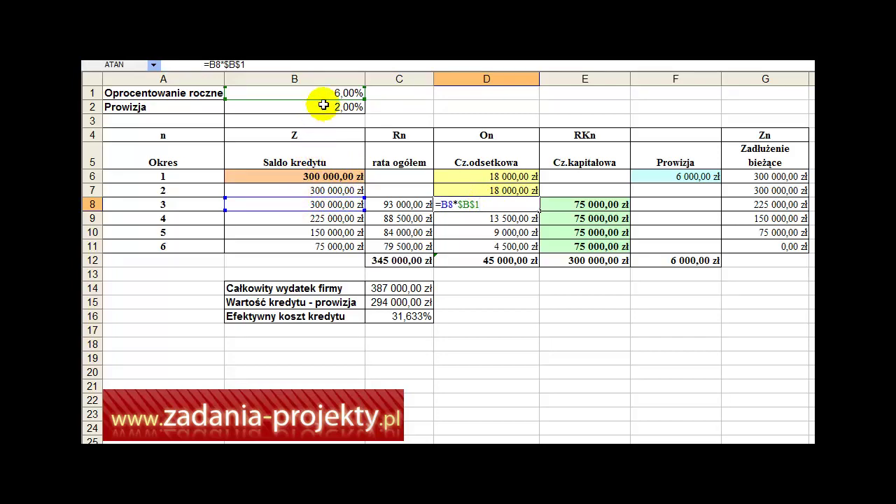
{"action": "key", "text": "ctrl+Return"}
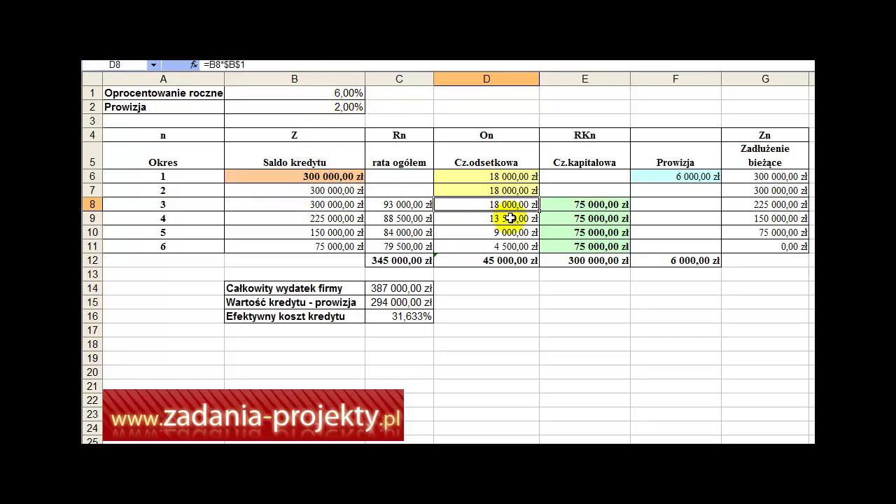
{"action": "left_click", "coordinate": [309, 233]}
{"action": "double_click", "coordinate": [492, 233]}
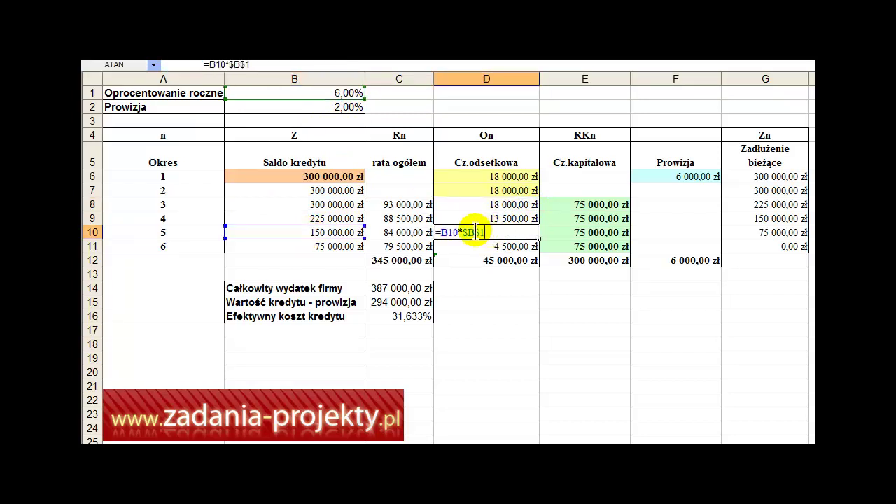
{"action": "key", "text": "Escape"}
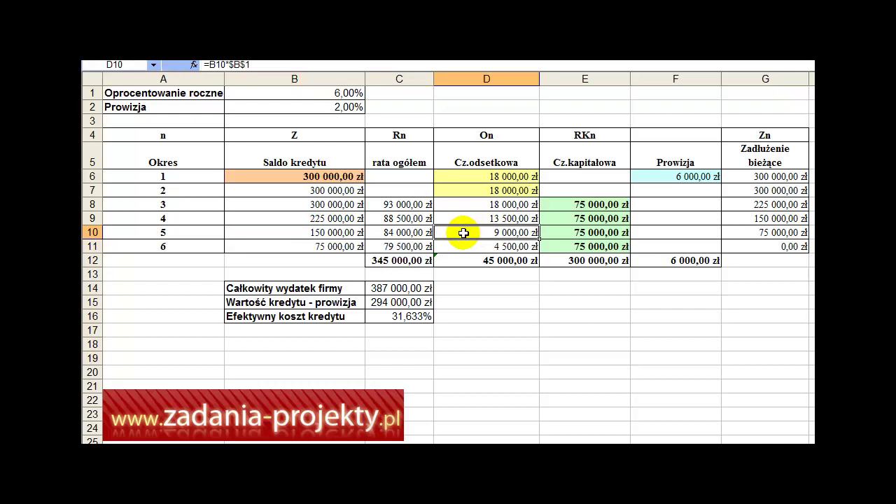
Inspect the total instalment formula in C8, the range C8:C11, and the period 3 interest and capital parts it adds up.
{"action": "left_click", "coordinate": [379, 203]}
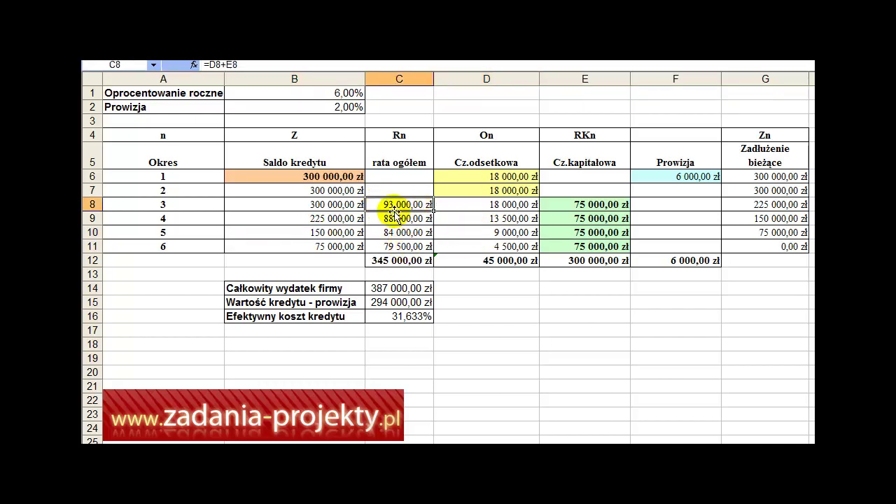
{"action": "double_click", "coordinate": [401, 201]}
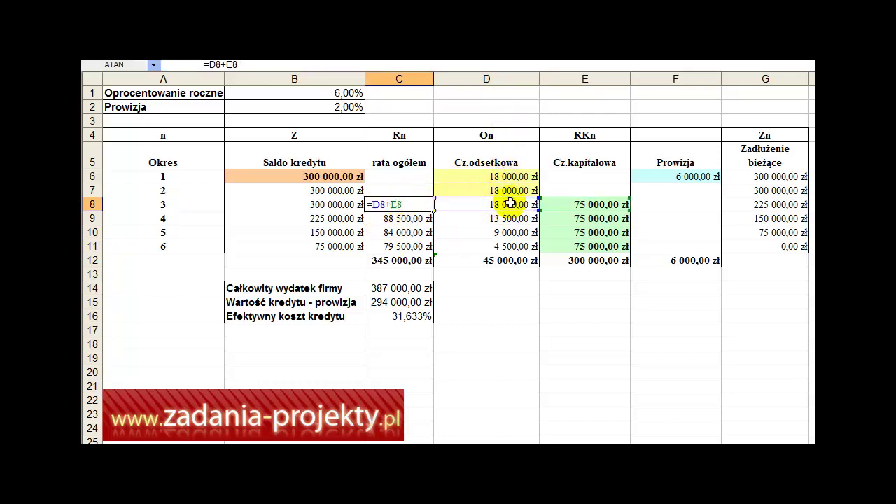
{"action": "key", "text": "Escape"}
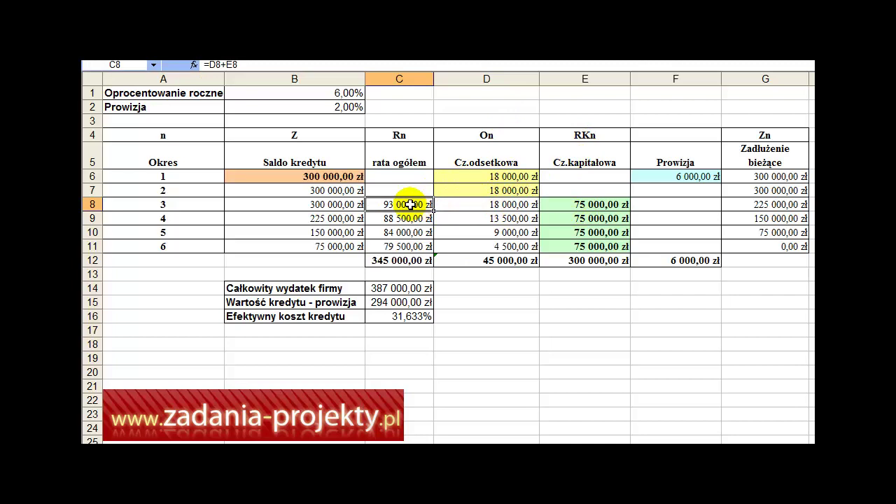
{"action": "left_click", "coordinate": [428, 248], "text": "shift"}
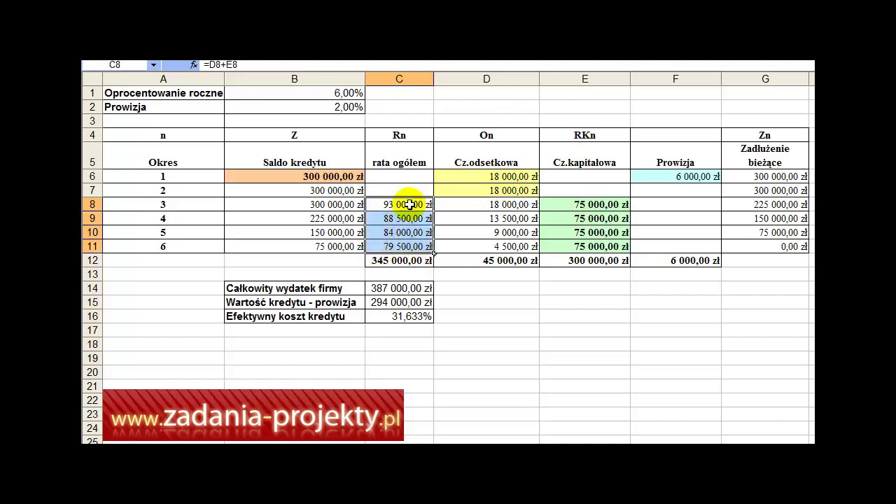
{"action": "left_click", "coordinate": [467, 210]}
{"action": "left_click", "coordinate": [580, 204]}
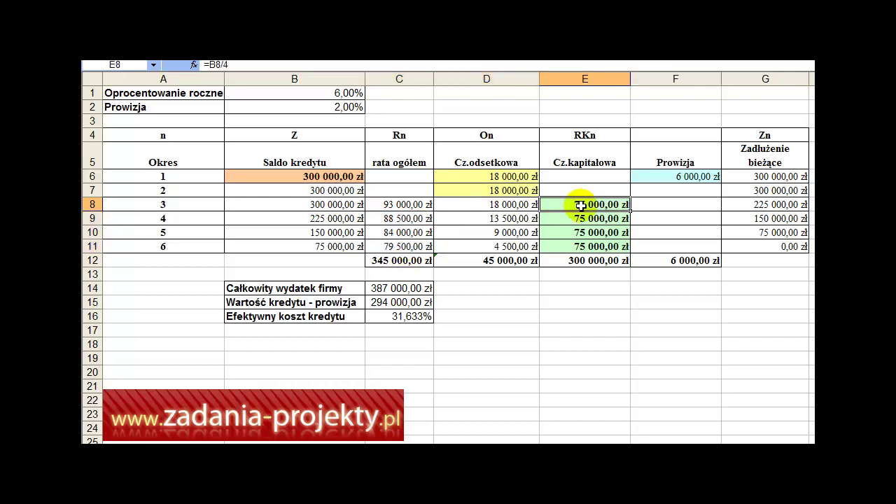
Inspect the current debt formula for period 3 in G8 and the cells it references.
{"action": "left_click", "coordinate": [730, 204]}
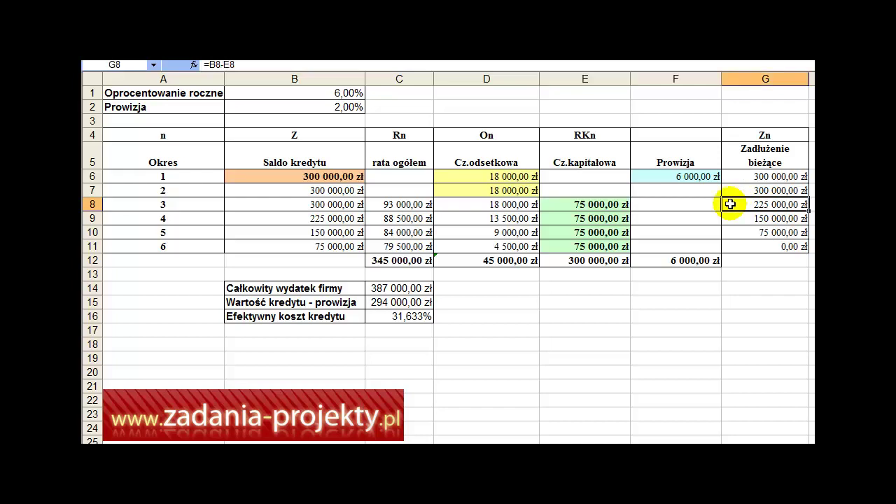
{"action": "double_click", "coordinate": [732, 205]}
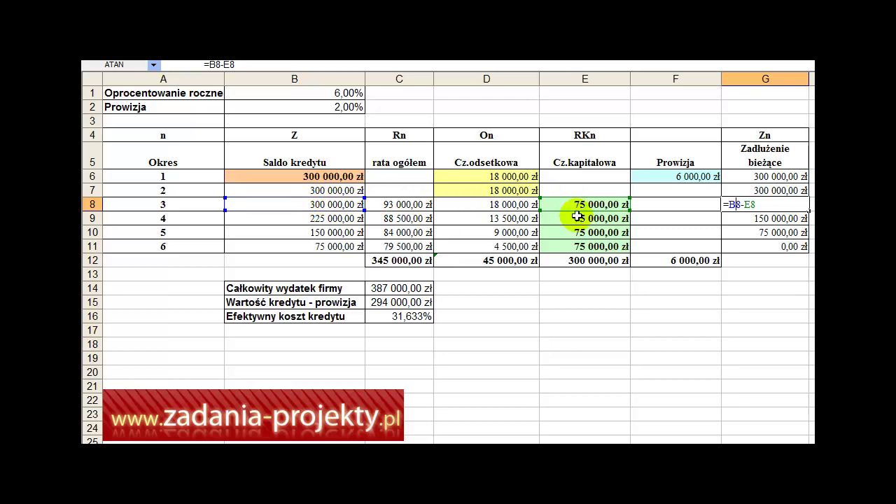
{"action": "key", "text": "Return"}
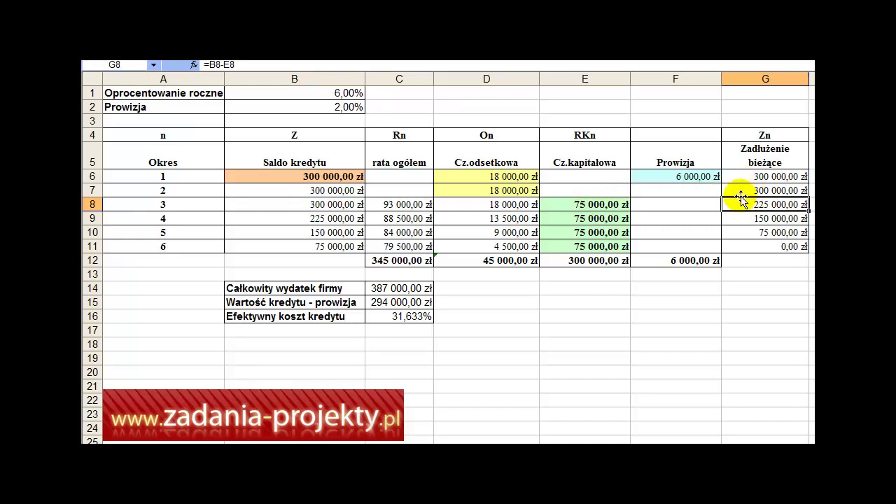
Examine the period 4 formulas for loan balance, interest, capital part and current debt in row 9.
{"action": "left_click", "coordinate": [354, 218]}
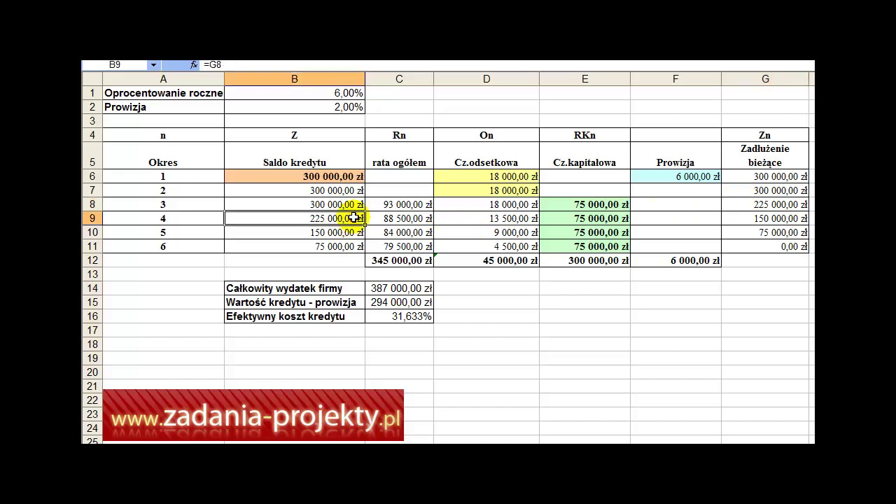
{"action": "left_click", "coordinate": [474, 217]}
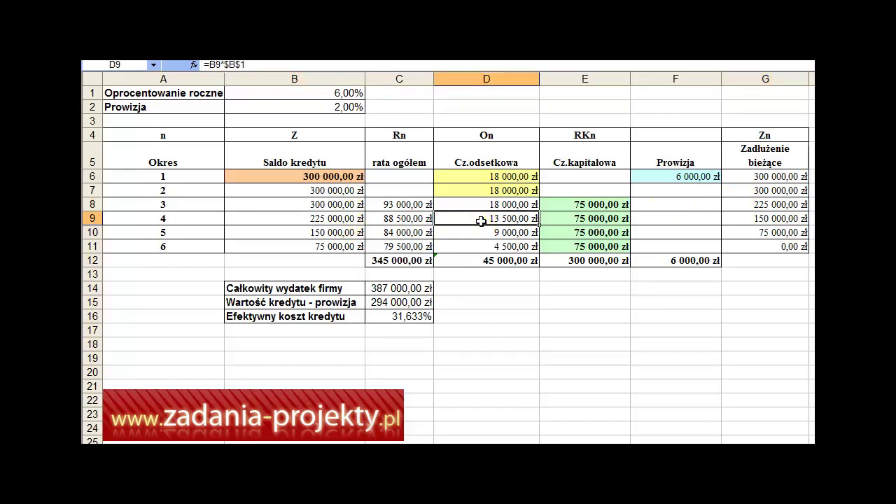
{"action": "left_click", "coordinate": [579, 219]}
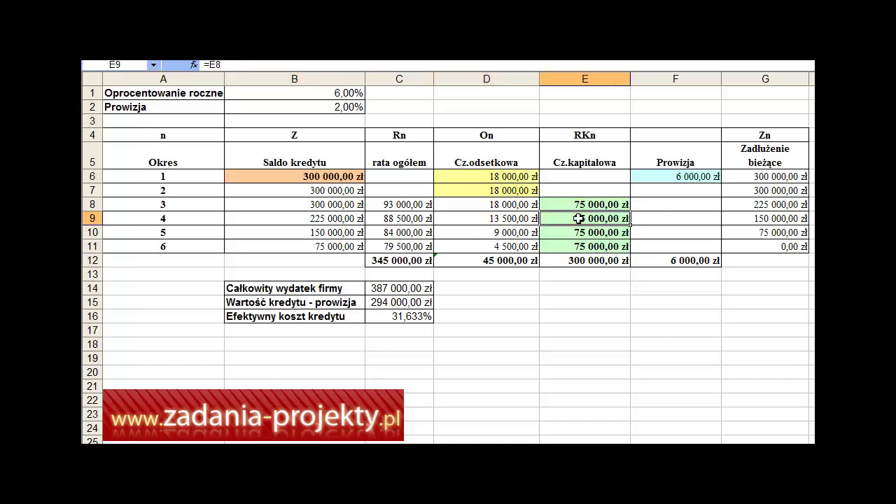
{"action": "left_click", "coordinate": [742, 219]}
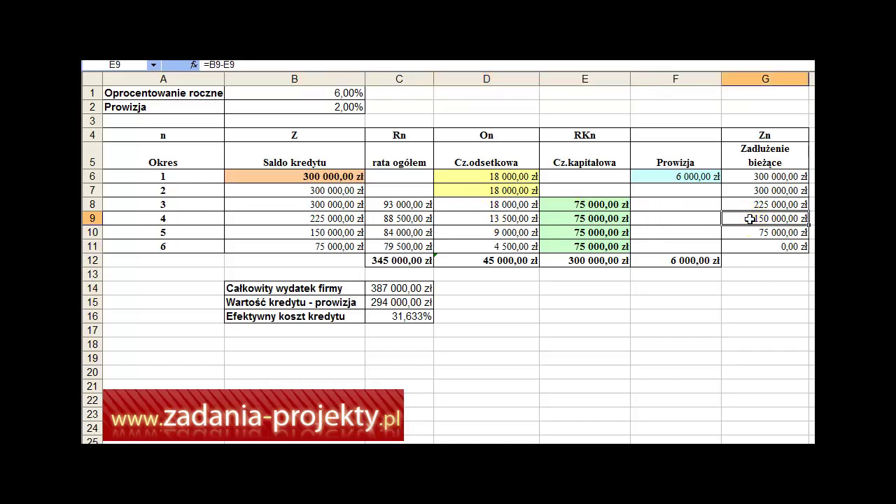
Trace the period 4 balance in B9 back to G8, and compare it with the capital part in E9 and debt in G9.
{"action": "left_click", "coordinate": [347, 218]}
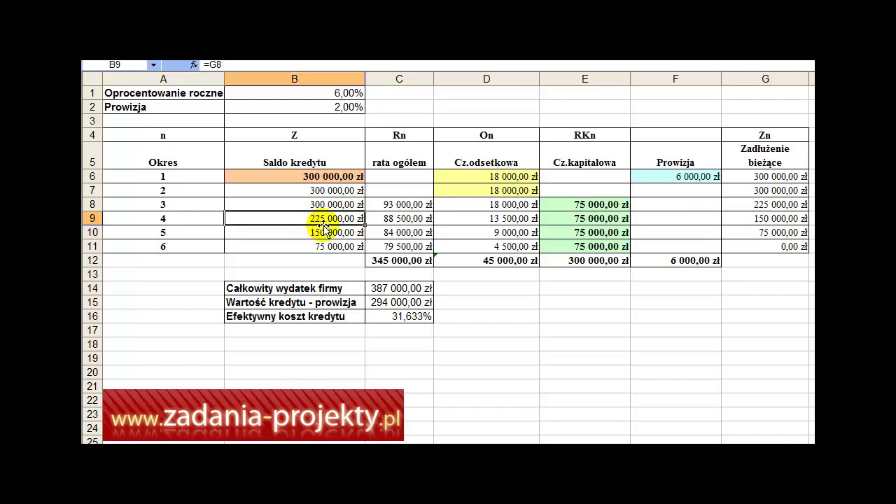
{"action": "left_click", "coordinate": [770, 204]}
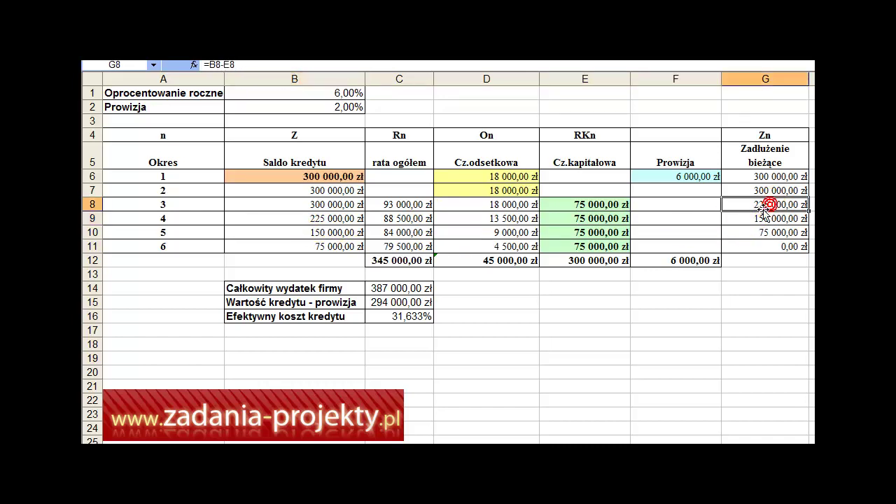
{"action": "left_click", "coordinate": [319, 218]}
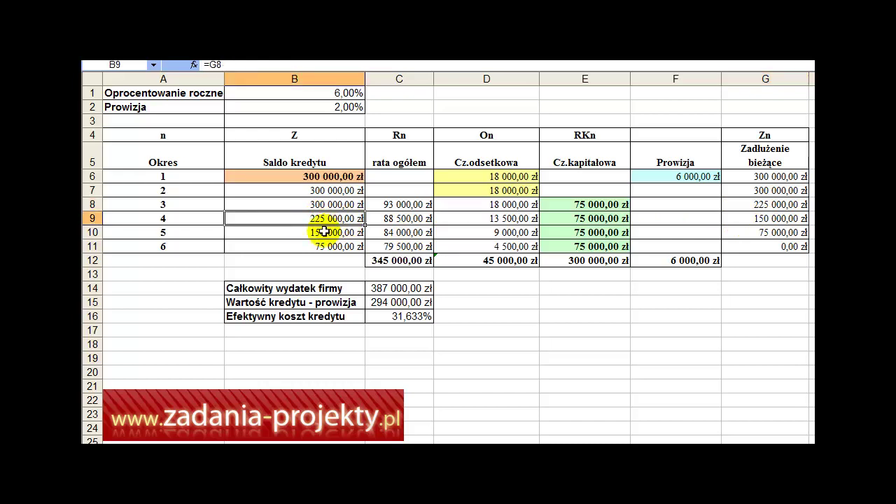
{"action": "left_click", "coordinate": [572, 221]}
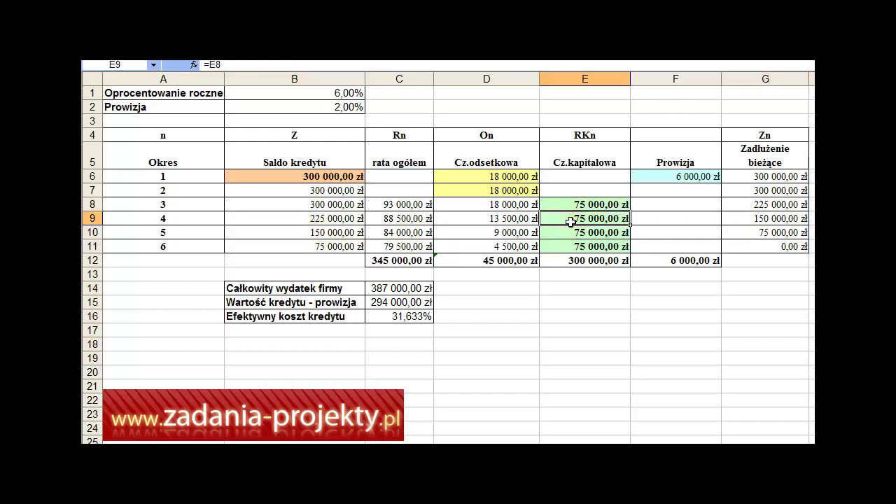
{"action": "left_click", "coordinate": [777, 220]}
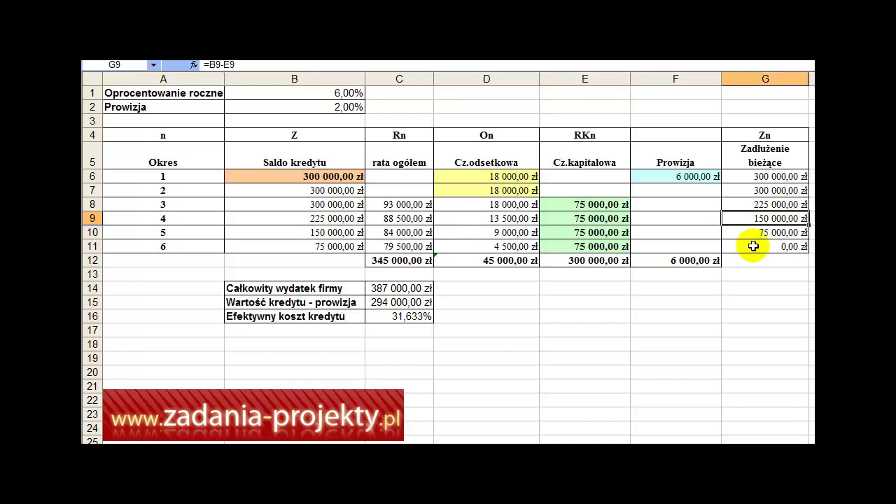
Check the period 5 opening balance in B10 and the current debt for periods 3 to 6 in G8:G11.
{"action": "left_click", "coordinate": [335, 232]}
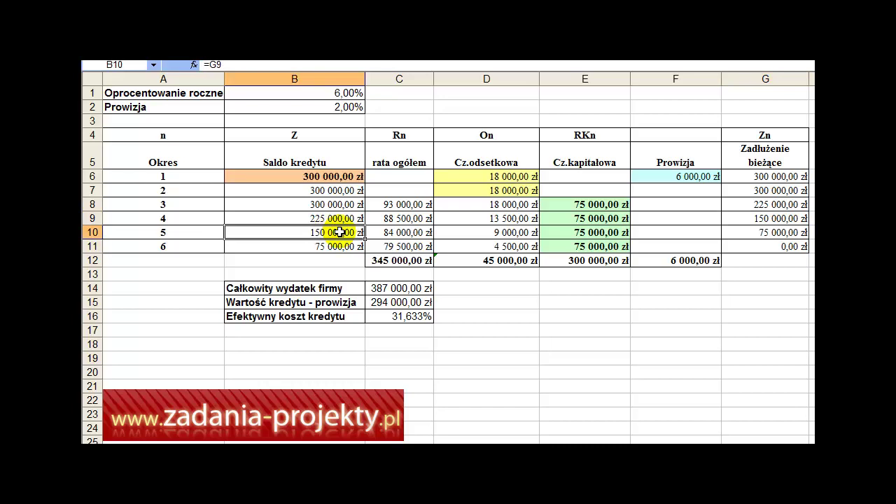
{"action": "left_click", "coordinate": [767, 245]}
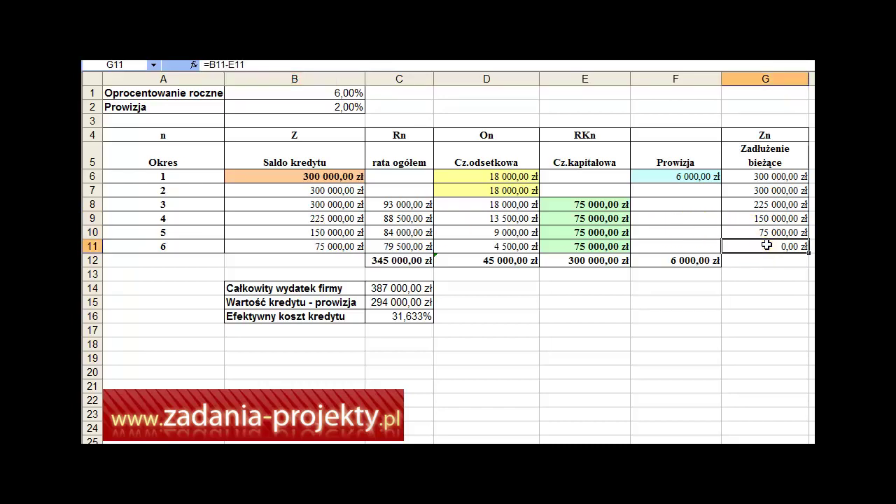
{"action": "mouse_move", "coordinate": [766, 245]}
{"action": "left_mouse_down"}
{"action": "mouse_move", "coordinate": [770, 217]}
{"action": "mouse_move", "coordinate": [785, 202]}
{"action": "mouse_move", "coordinate": [770, 234]}
{"action": "mouse_move", "coordinate": [780, 241]}
{"action": "left_mouse_up"}
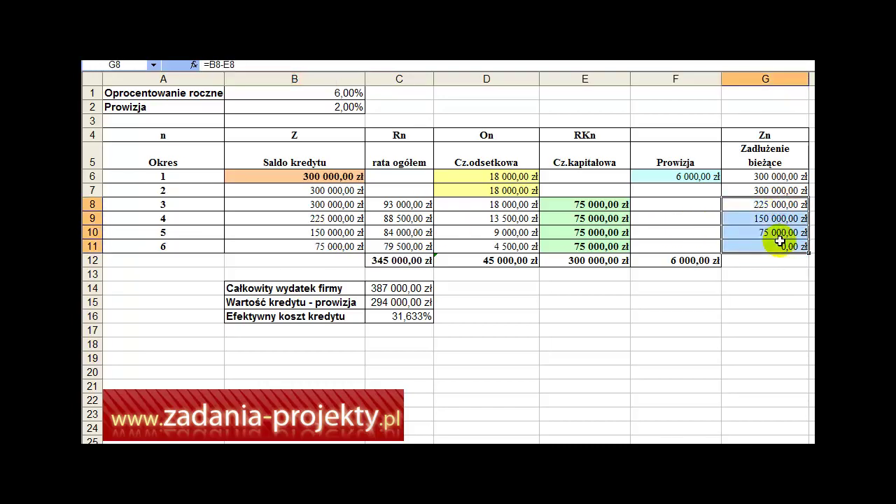
Inspect the sum formulas for the total instalments in C12 and the interest parts in D12.
{"action": "left_click", "coordinate": [398, 261]}
{"action": "double_click", "coordinate": [392, 261]}
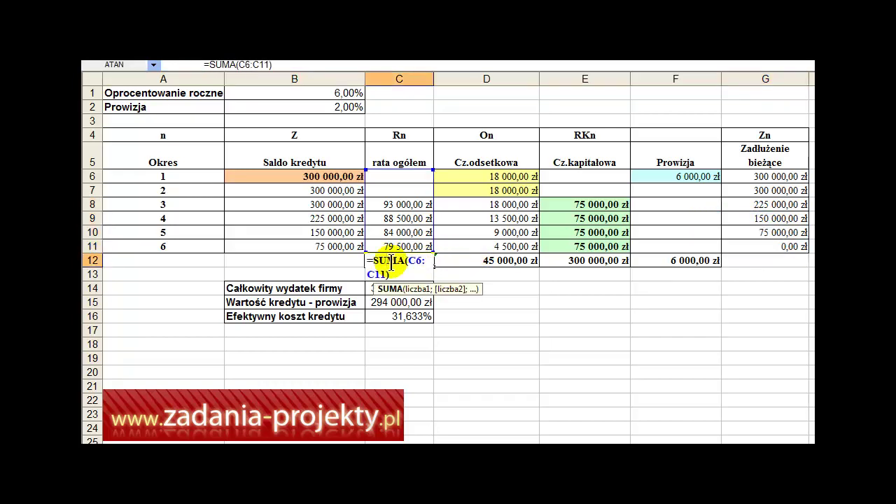
{"action": "key", "text": "Escape"}
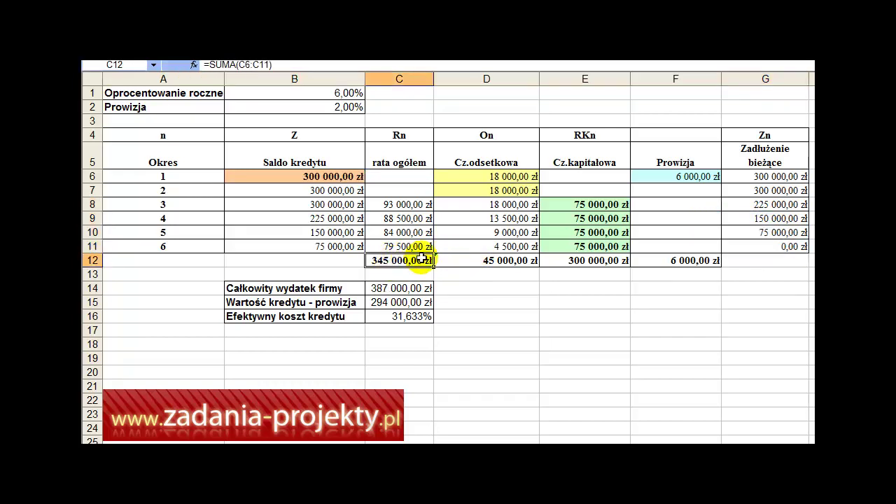
{"action": "left_click", "coordinate": [491, 261]}
{"action": "double_click", "coordinate": [490, 260]}
{"action": "key", "text": "Escape"}
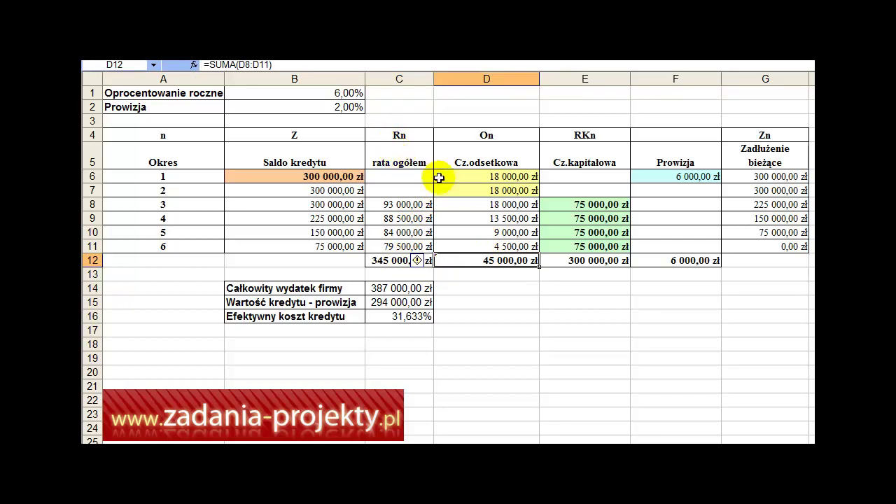
Compare the capital total in E12 with the initial loan in B6, and review the commission column F6:F12.
{"action": "left_click", "coordinate": [598, 260]}
{"action": "left_click", "coordinate": [597, 259]}
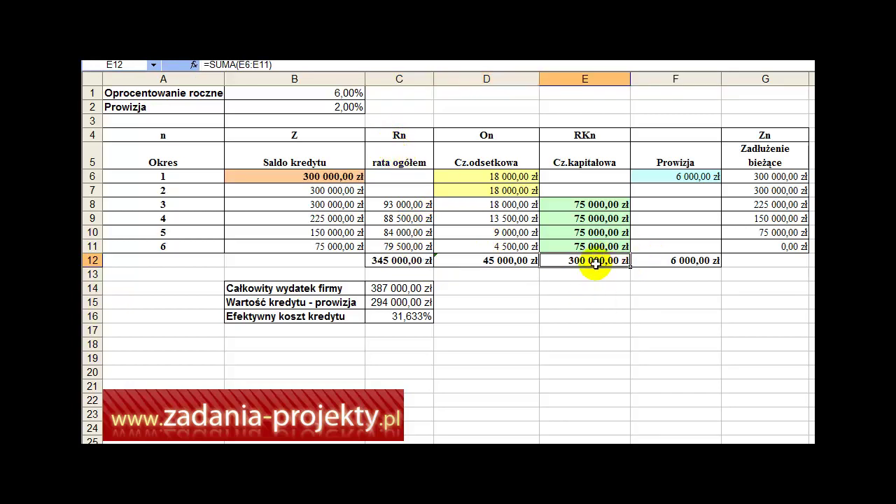
{"action": "left_click", "coordinate": [338, 175]}
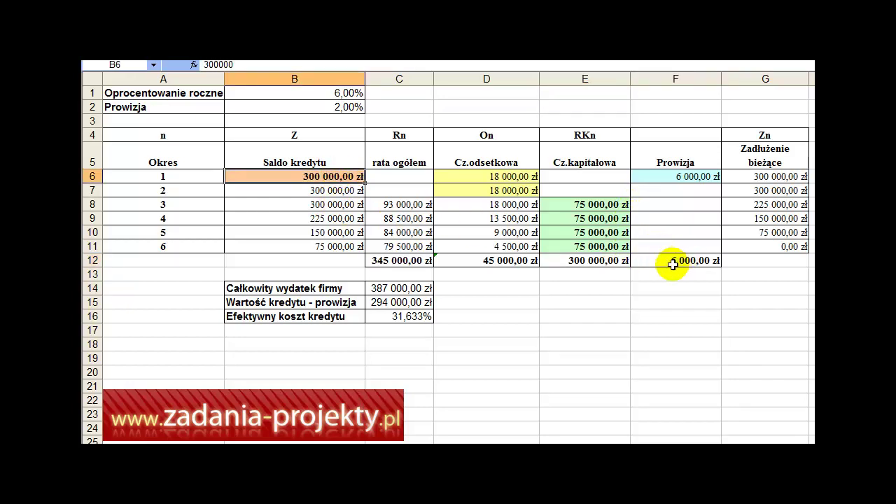
{"action": "left_click_drag", "start_coordinate": [670, 261], "coordinate": [664, 178]}
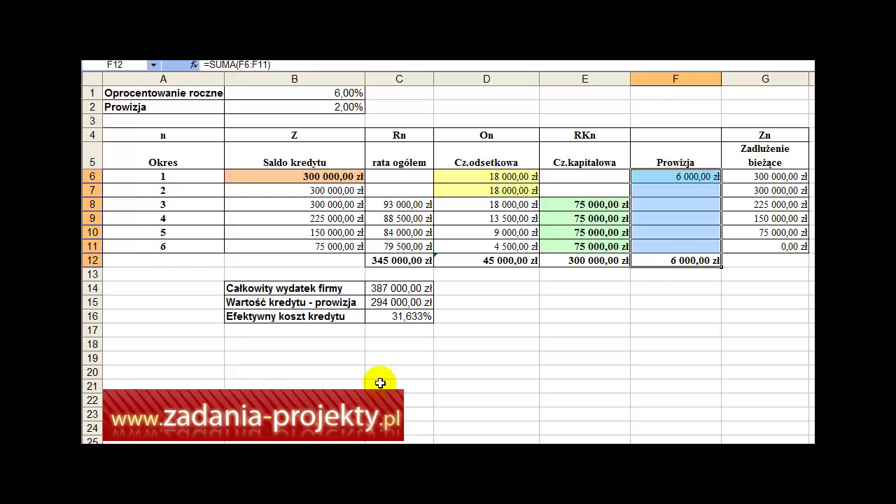
Review the components of the company's total expense: instalment total in C12, grace-period interest in D6:D7 and commission in F6.
{"action": "left_click", "coordinate": [396, 260]}
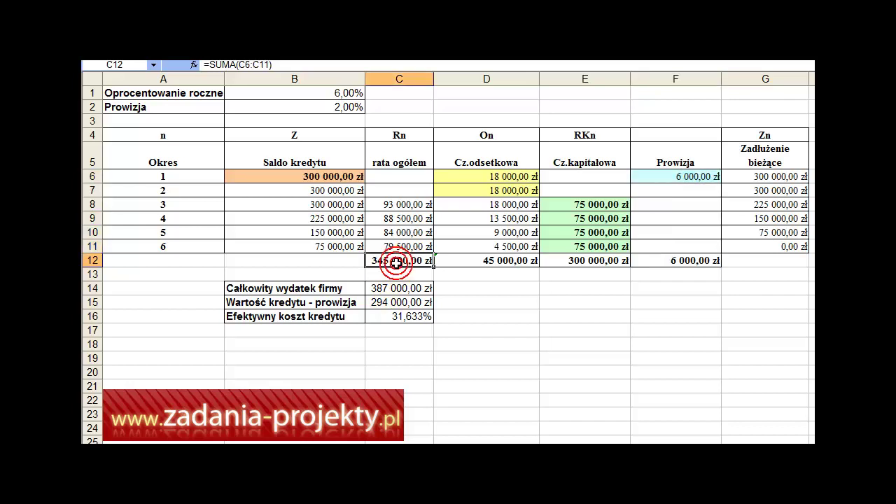
{"action": "mouse_move", "coordinate": [476, 178]}
{"action": "left_mouse_down"}
{"action": "mouse_move", "coordinate": [477, 202]}
{"action": "mouse_move", "coordinate": [482, 193]}
{"action": "left_mouse_up"}
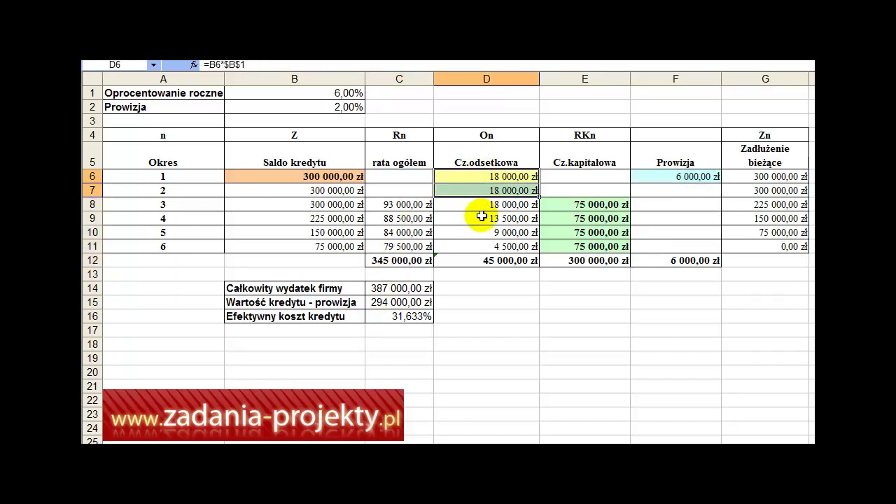
{"action": "left_click", "coordinate": [680, 176]}
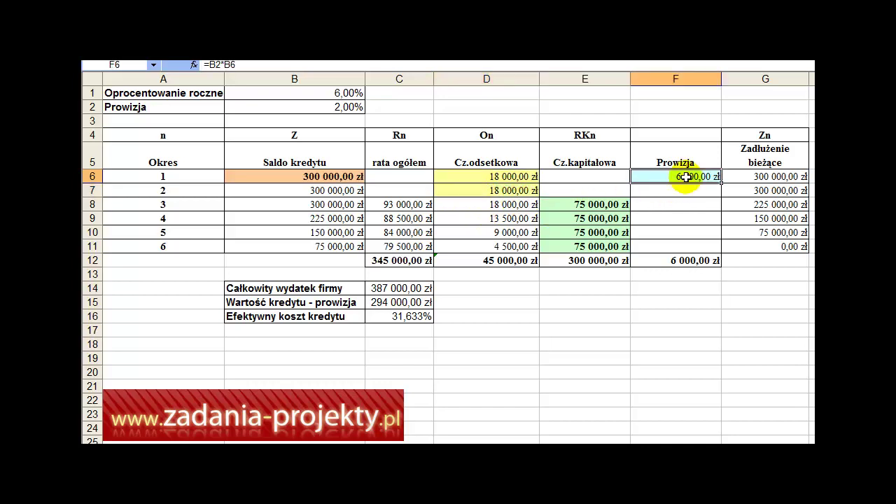
Review the loan value less commission in C15 with its sources B6 and F6, and inspect the effective credit cost formula in C16.
{"action": "left_click", "coordinate": [301, 172]}
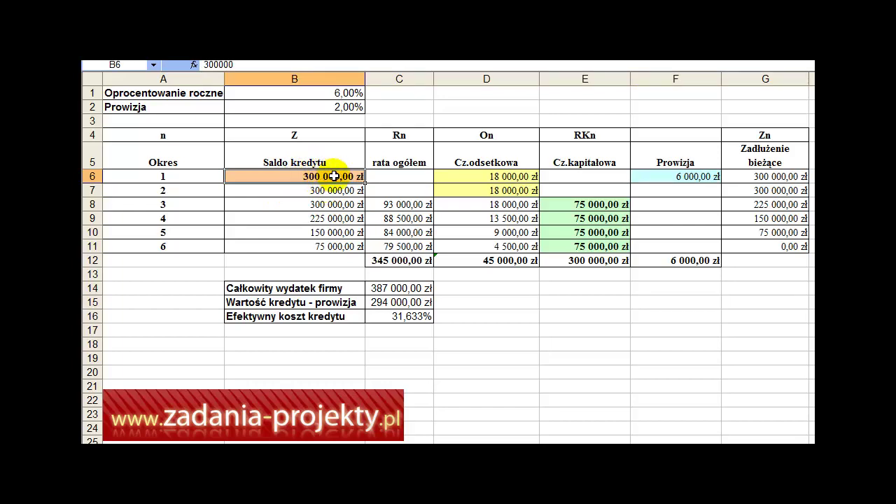
{"action": "left_click", "coordinate": [663, 173]}
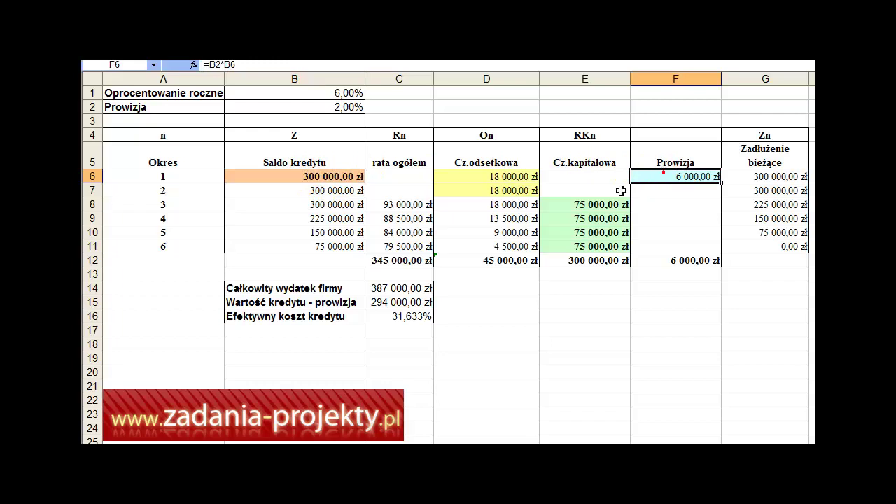
{"action": "left_click", "coordinate": [379, 304]}
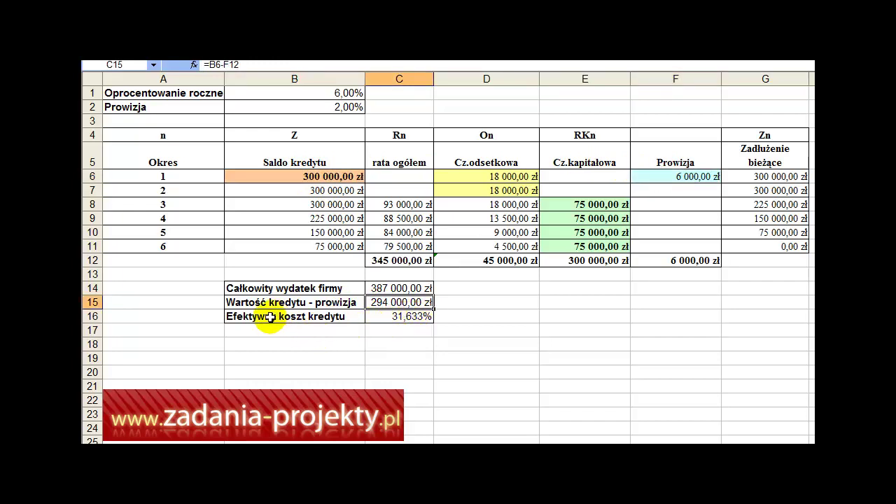
{"action": "double_click", "coordinate": [410, 321]}
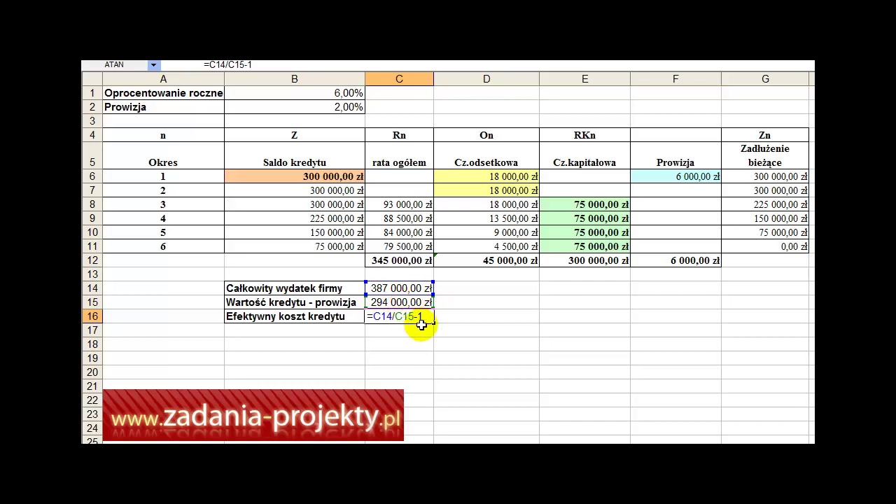
{"action": "key", "text": "ctrl+Return"}
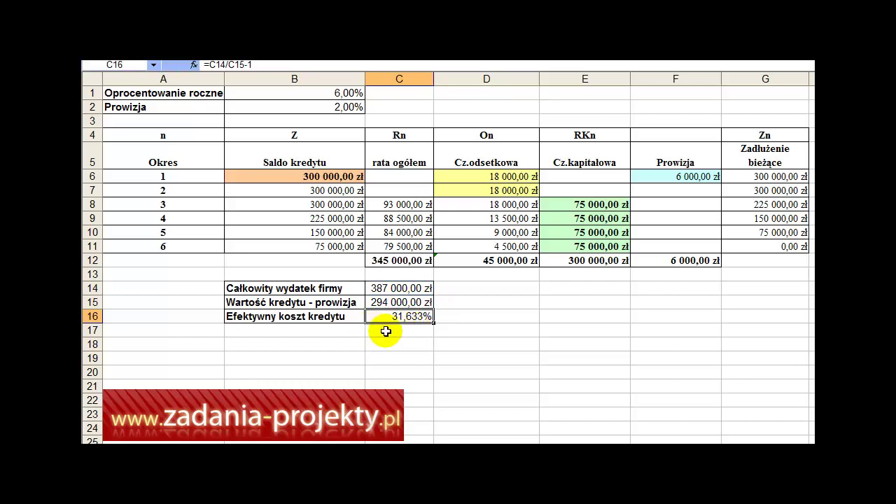